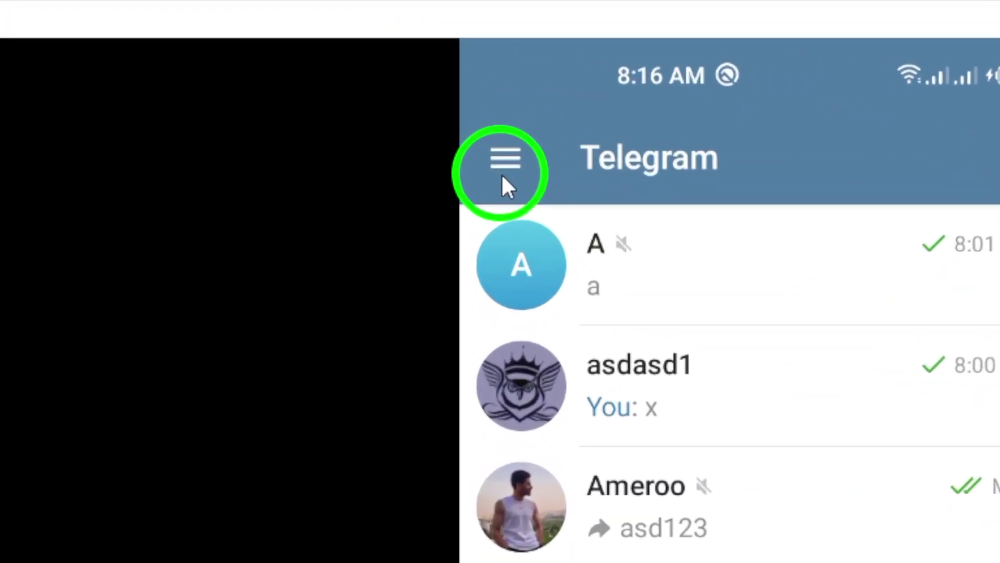
Step: Go to Telegram Settings through the chat list's main menu
{"action": "left_click", "coordinate": [395, 69]}
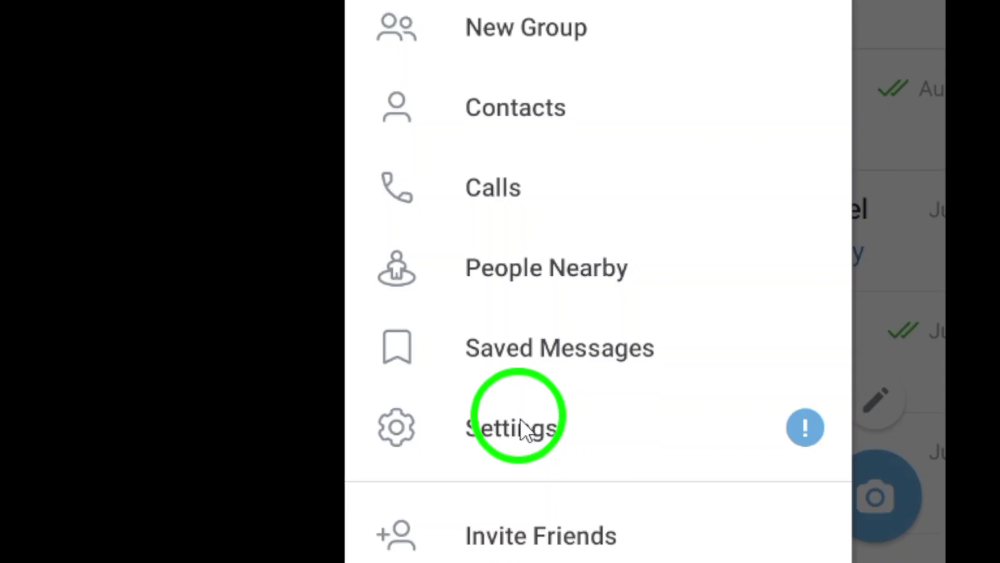
{"action": "left_click", "coordinate": [522, 423]}
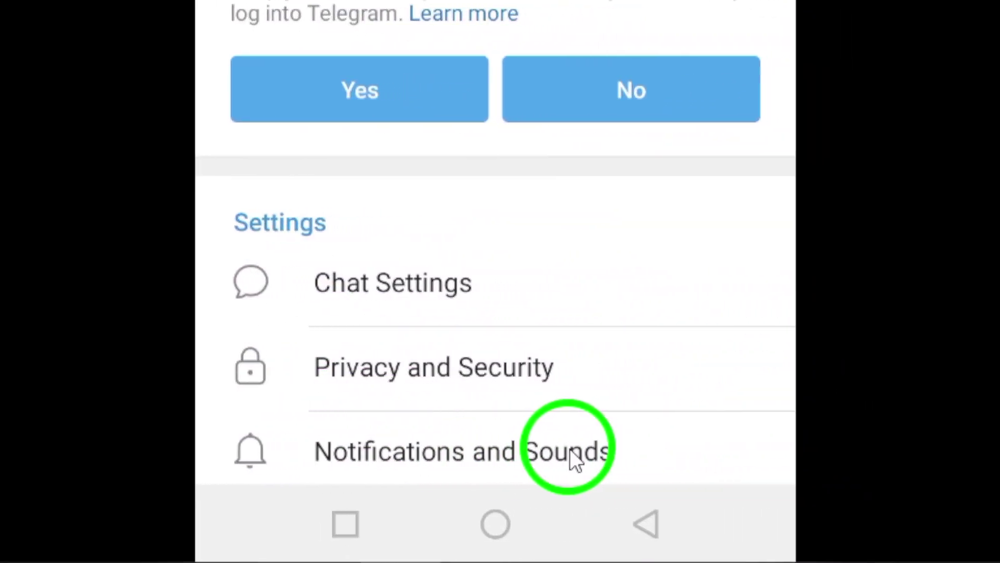
Step: Go to Notifications and Sounds, then to the Private Chats notification settings
{"action": "left_click", "coordinate": [569, 449]}
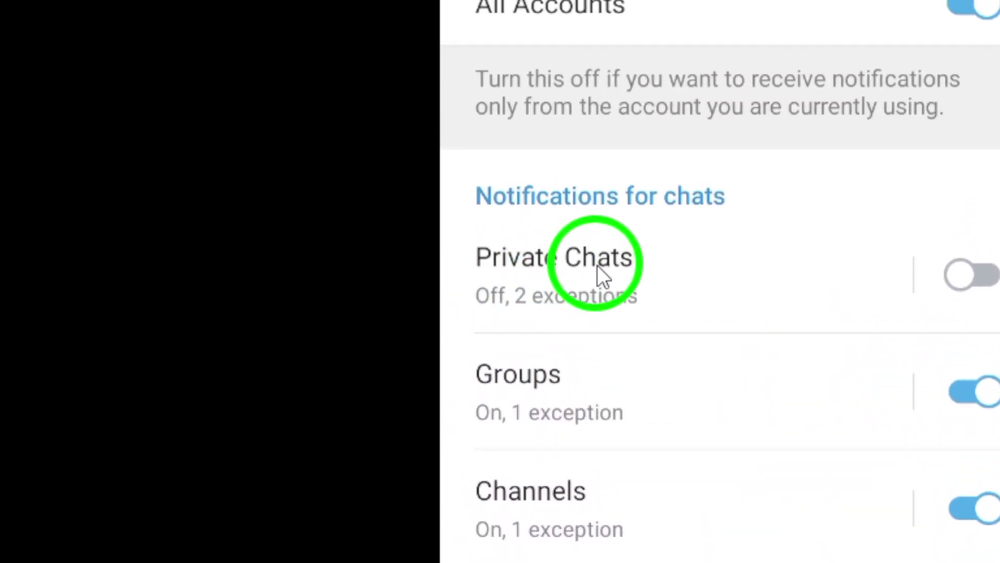
{"action": "left_click", "coordinate": [599, 268]}
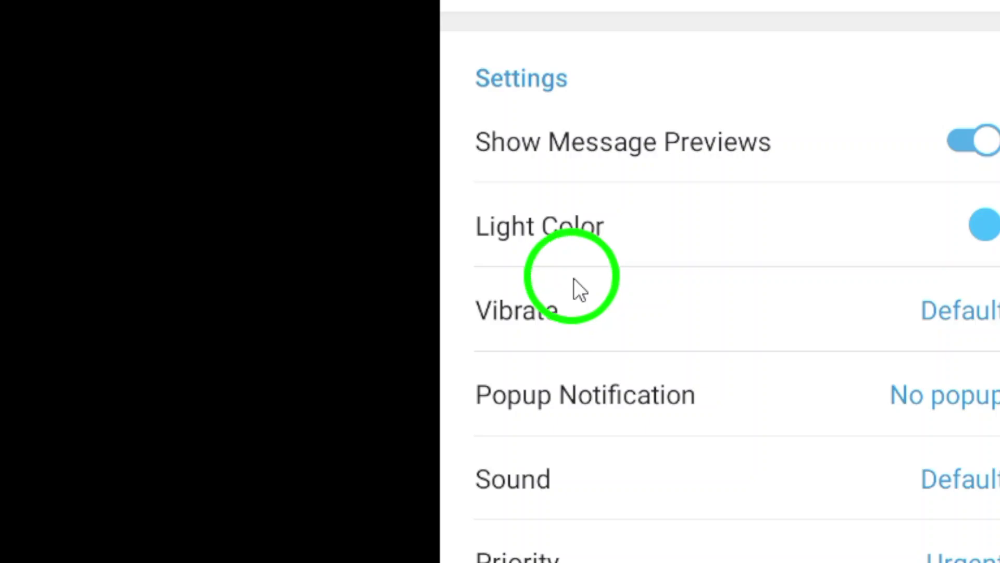
Step: Change the Private Chats Vibrate option from Default to Disabled
{"action": "left_click", "coordinate": [517, 322]}
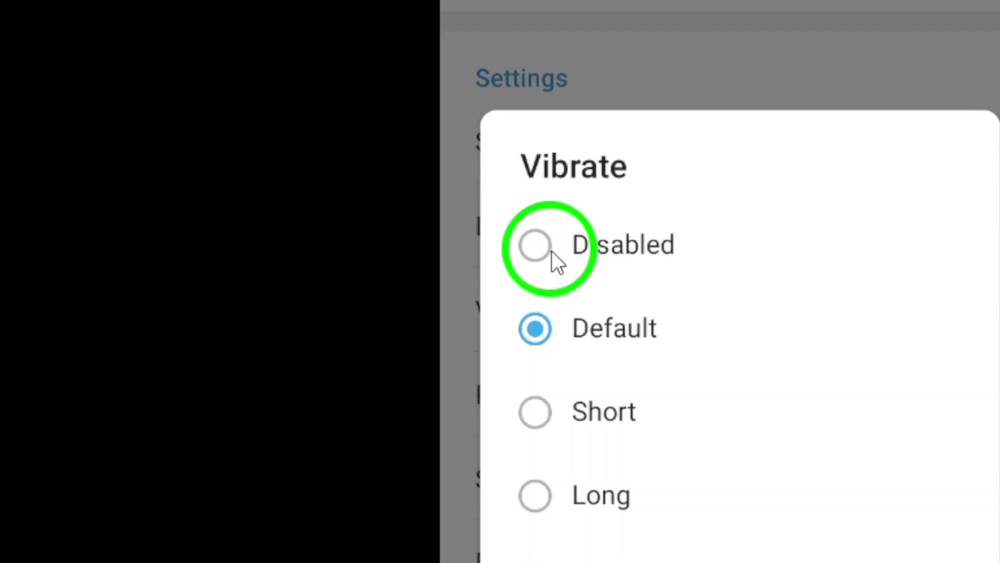
{"action": "left_click", "coordinate": [602, 247]}
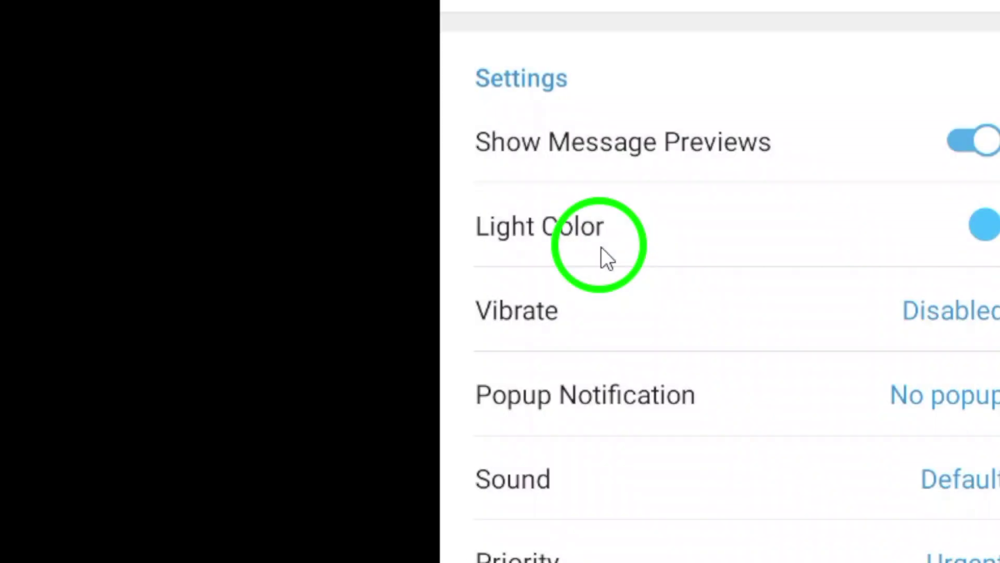